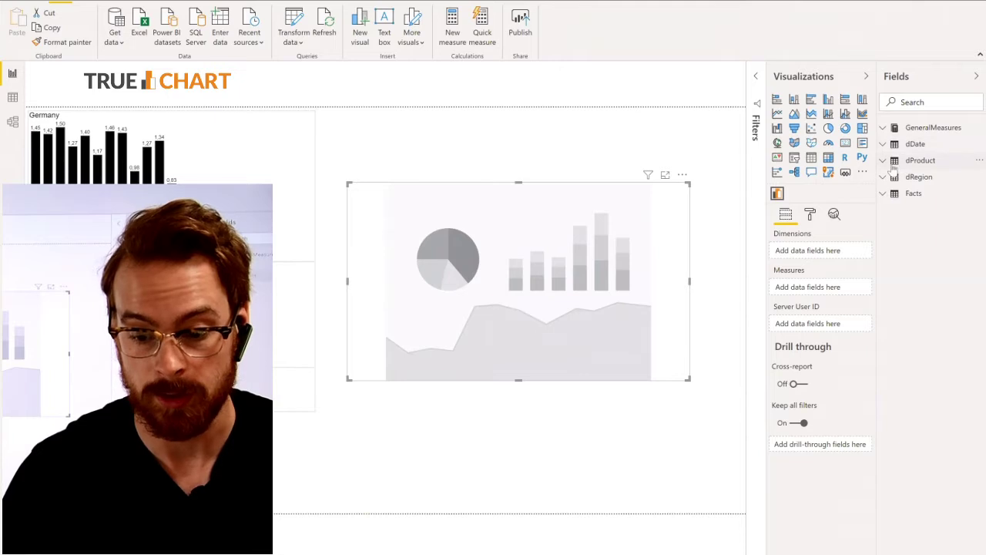
Step: Add the Product Group field from dProduct as the dimension of the empty trueChart visual
left_click(886, 160)
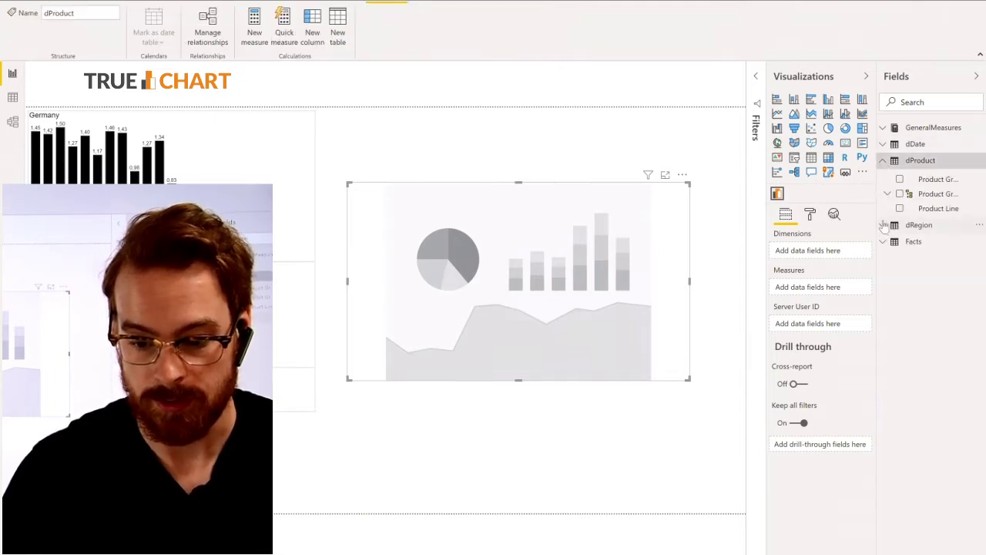
left_click(883, 224)
left_click(900, 180)
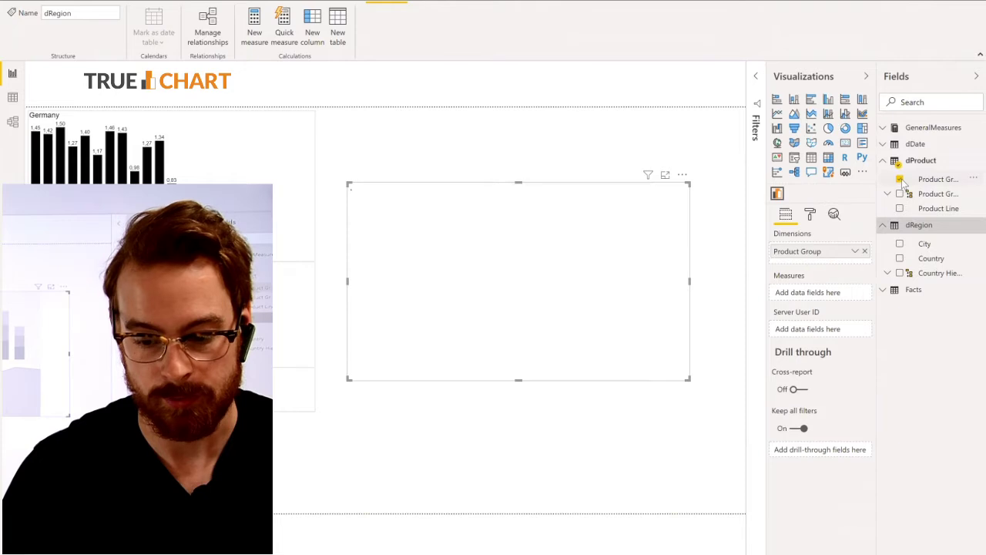
Step: Add the measures AC, BU, PY, ΔBUD and ΔBUD% from GeneralMeasures to the visual
left_click(884, 127)
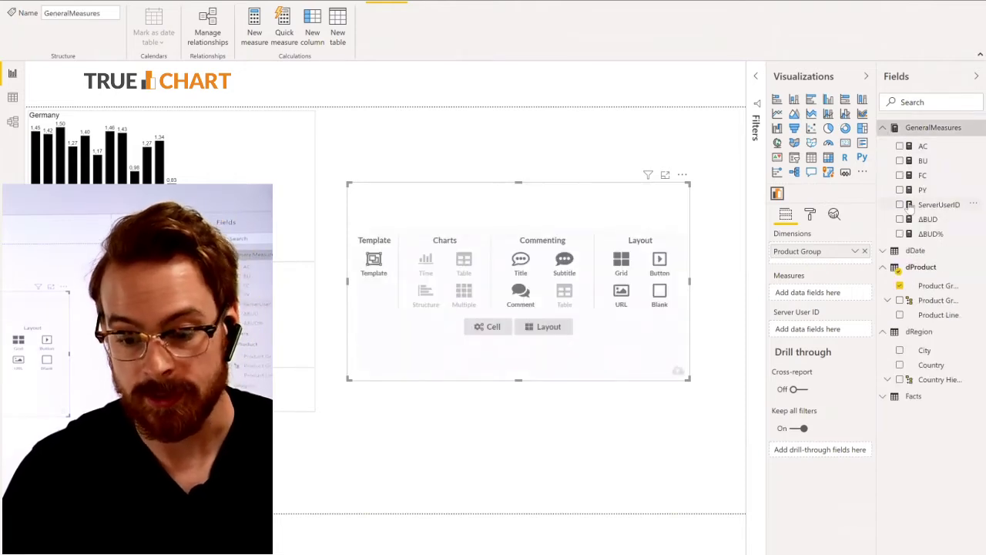
left_click(900, 146)
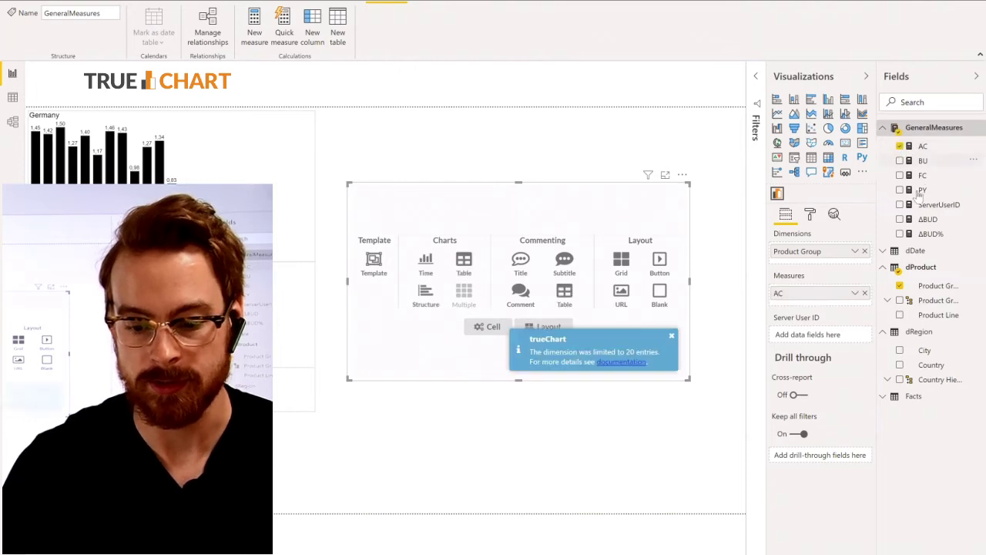
left_click(900, 160)
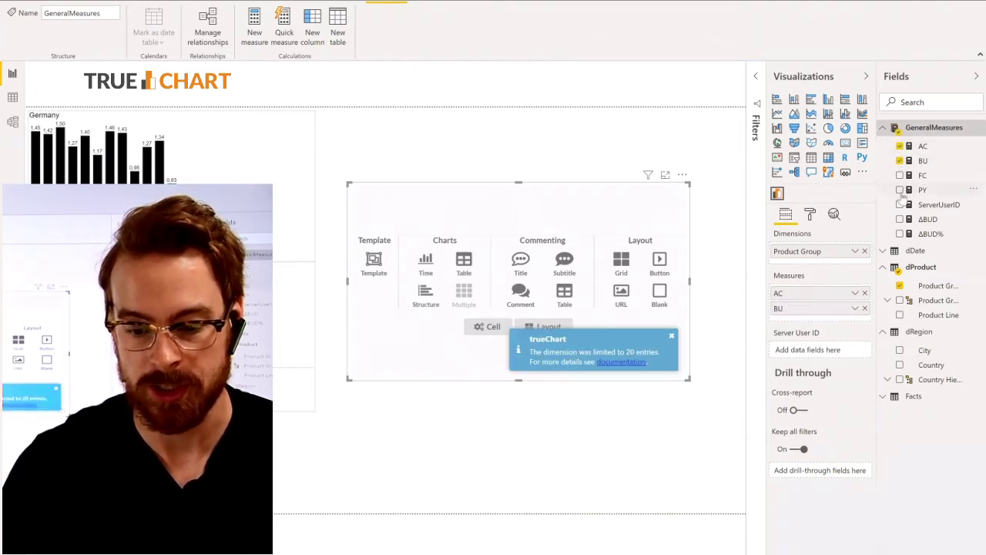
left_click(900, 189)
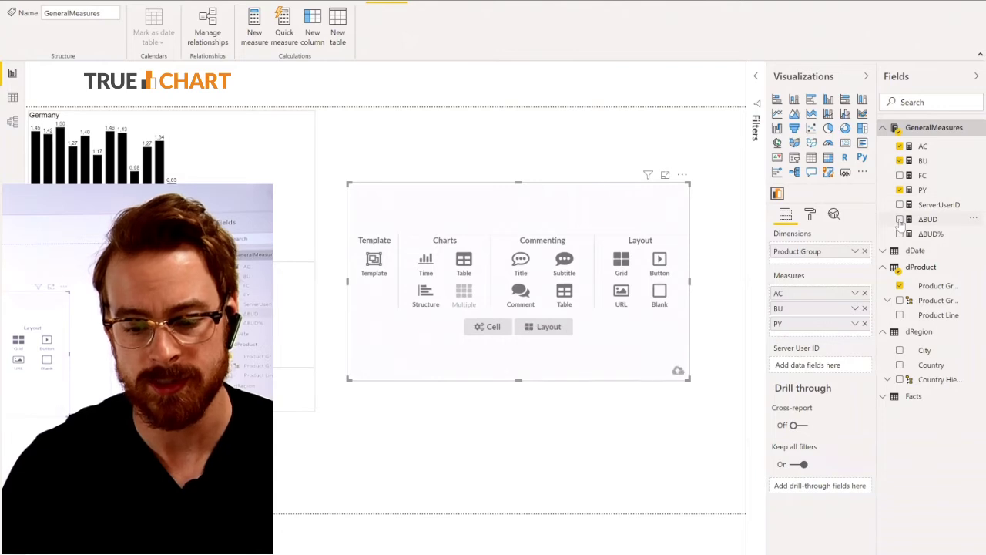
left_click(900, 220)
left_click(900, 234)
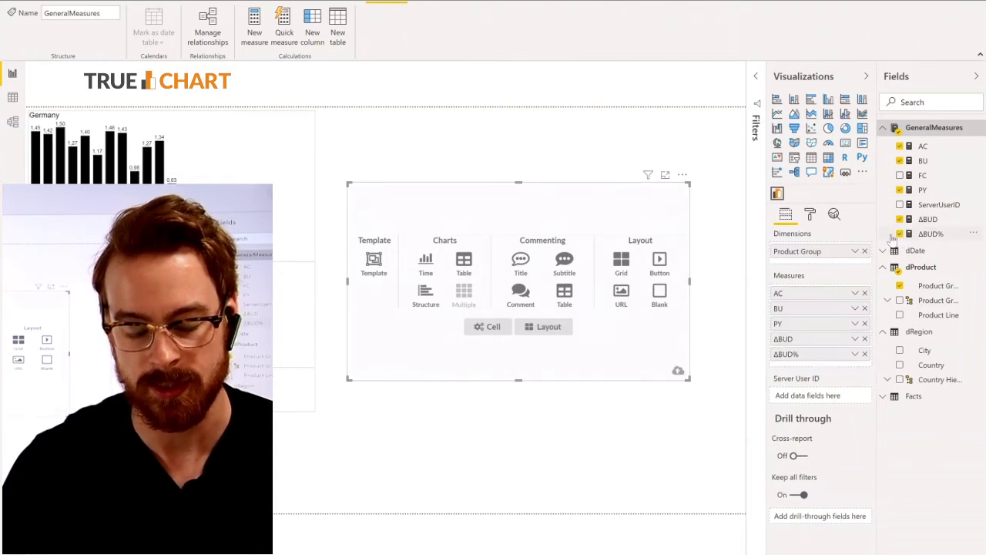
Step: Show the visual in focus mode and apply the "Base layout with grid, title and comments" template
left_click(665, 176)
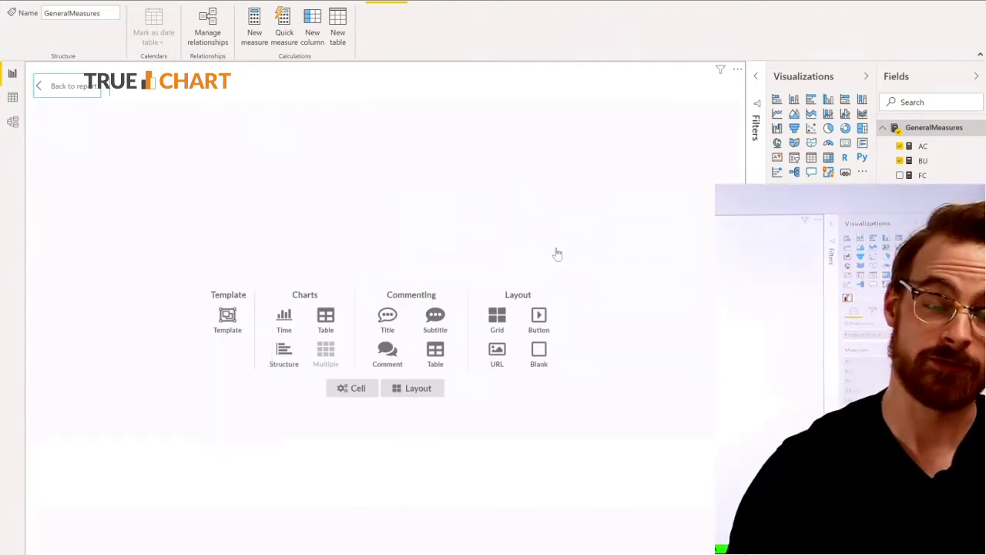
left_click(227, 324)
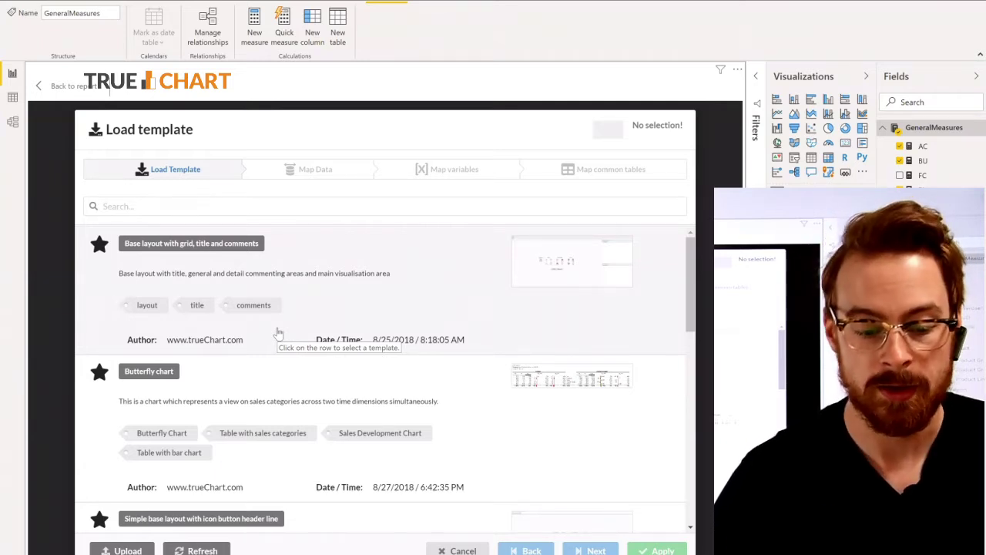
left_click(418, 287)
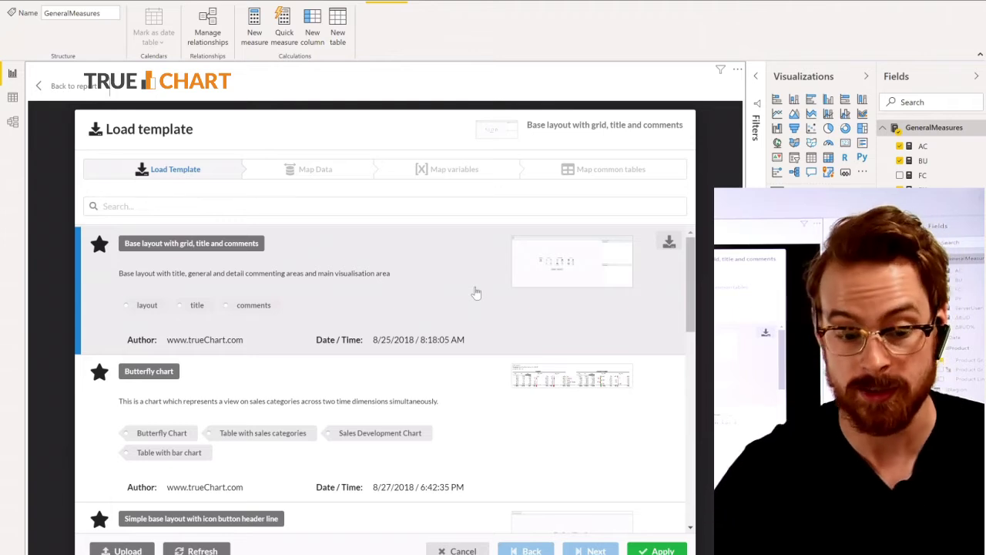
left_click(656, 550)
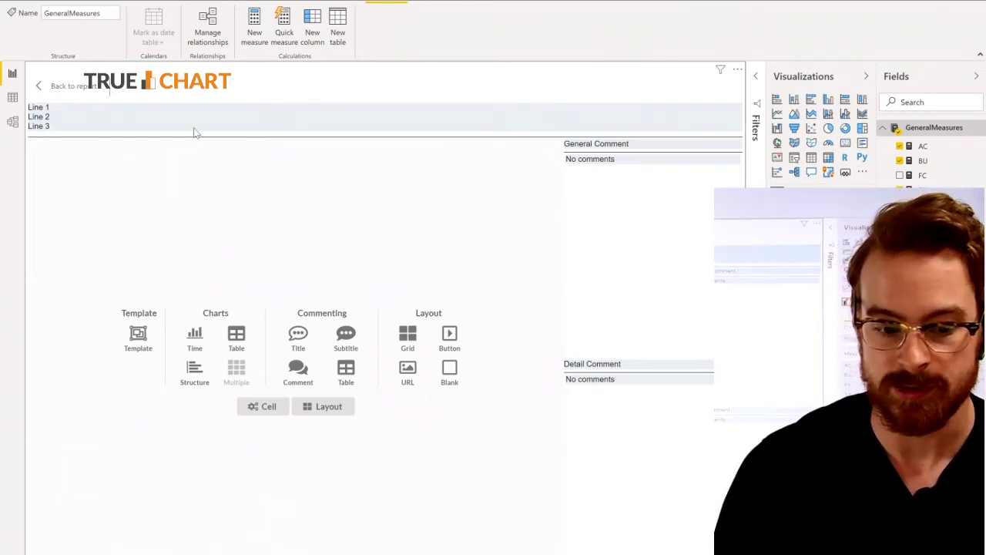
Step: Choose the "Structure chart with deltas" template for the main visualisation area and proceed to its data mapping
mouse_move(610, 158)
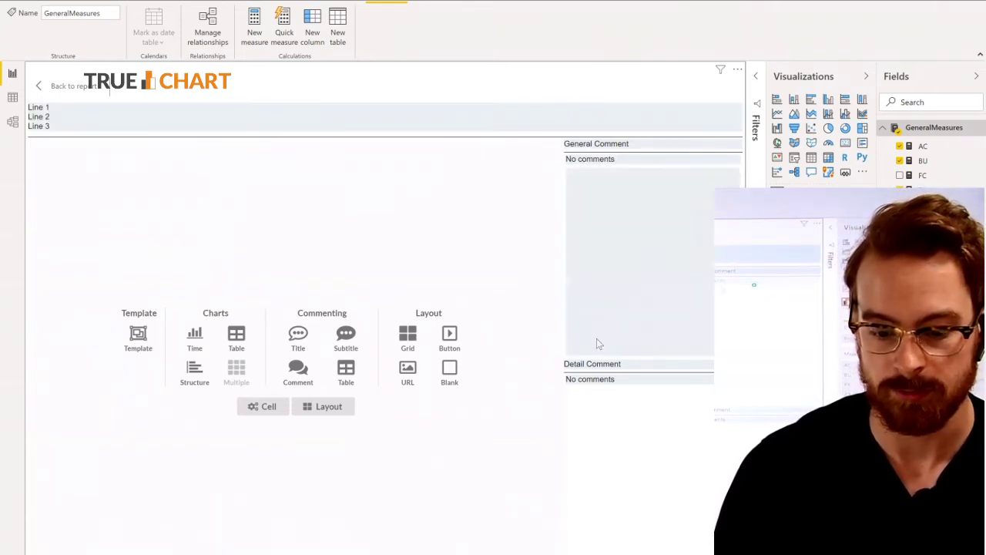
mouse_move(591, 368)
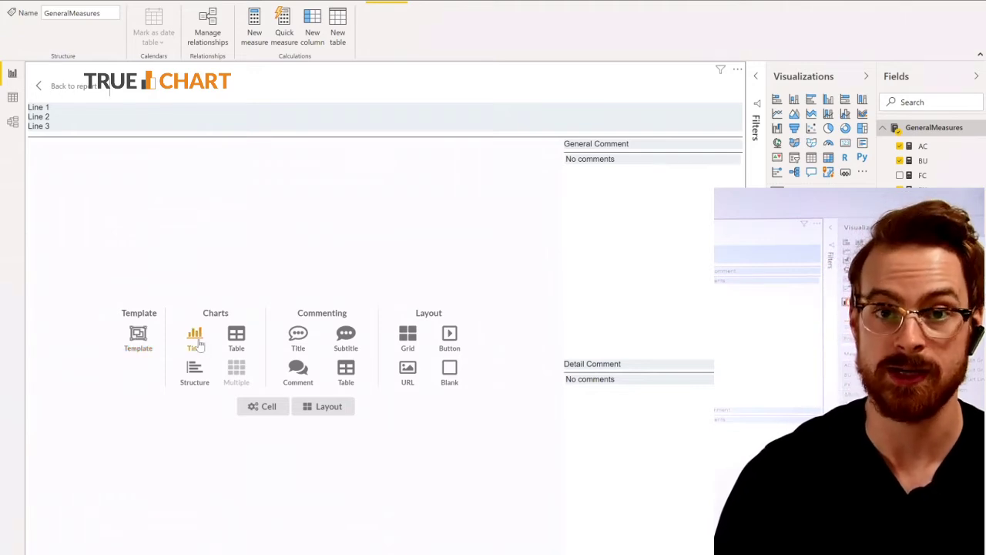
left_click(138, 339)
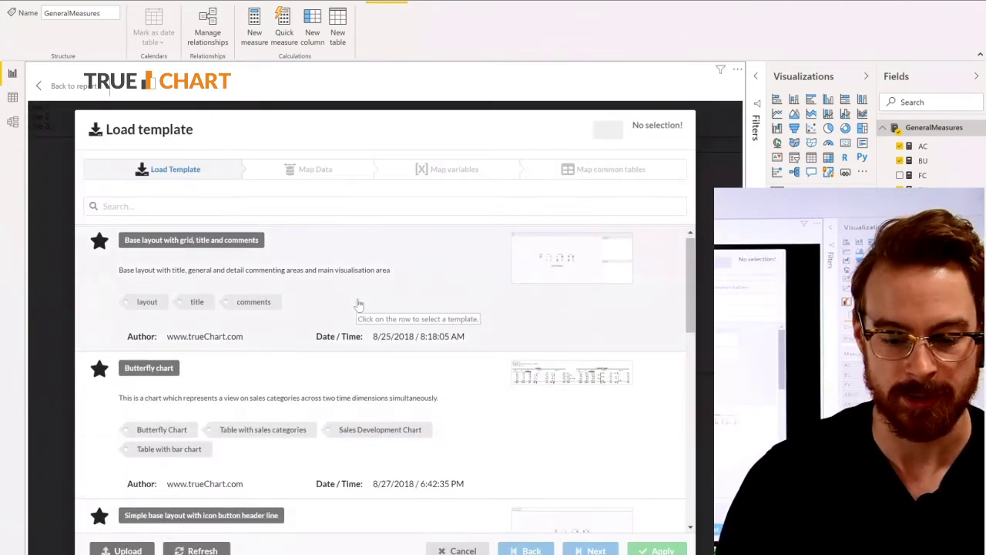
scroll(358, 308, "down", 3)
scroll(359, 302, "down", 2)
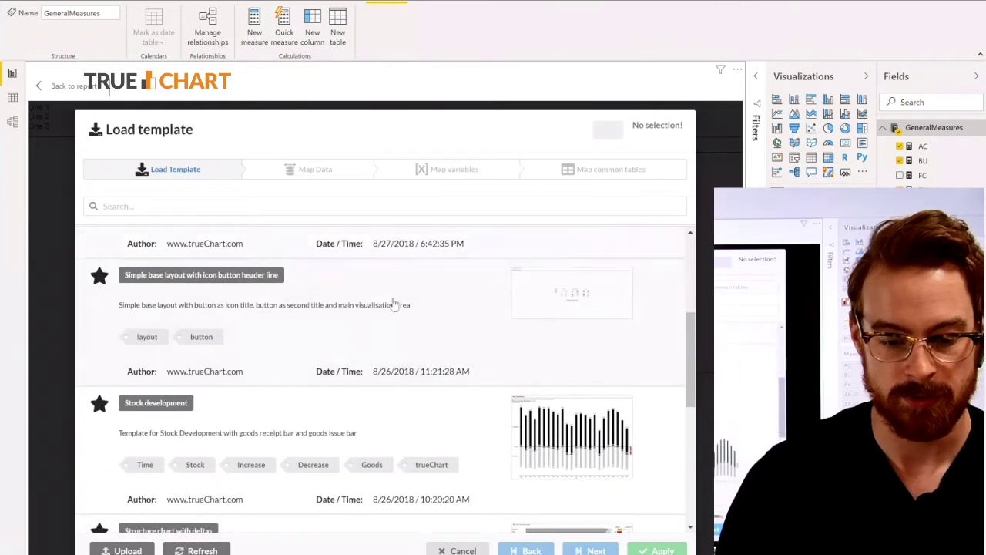
scroll(471, 301, "down", 3)
scroll(213, 286, "up", 1)
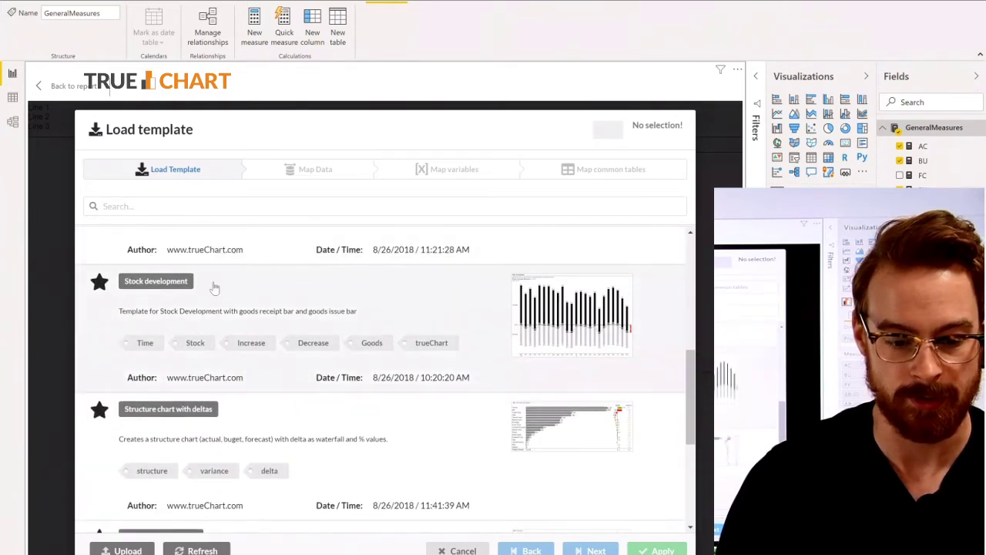
scroll(403, 293, "down", 1)
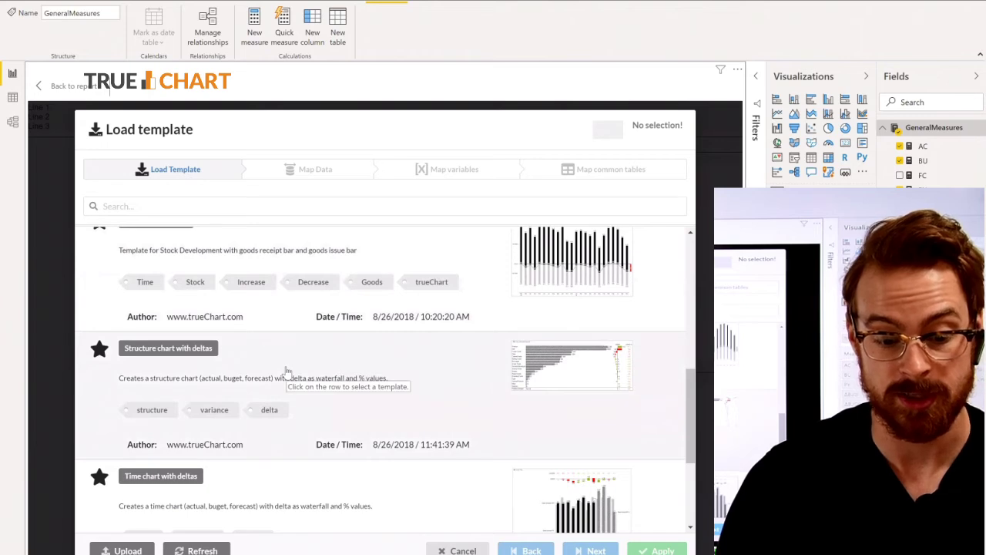
left_click(341, 372)
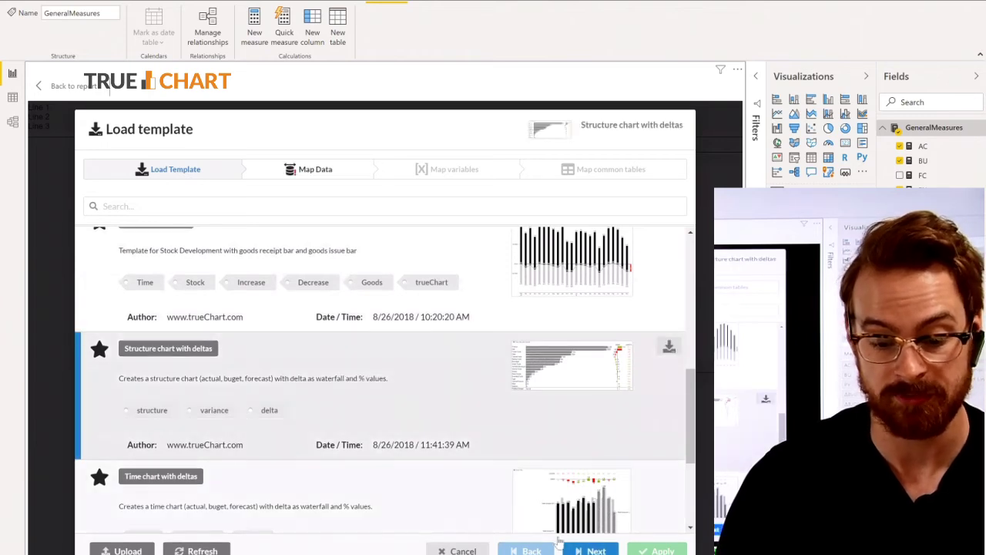
left_click(595, 550)
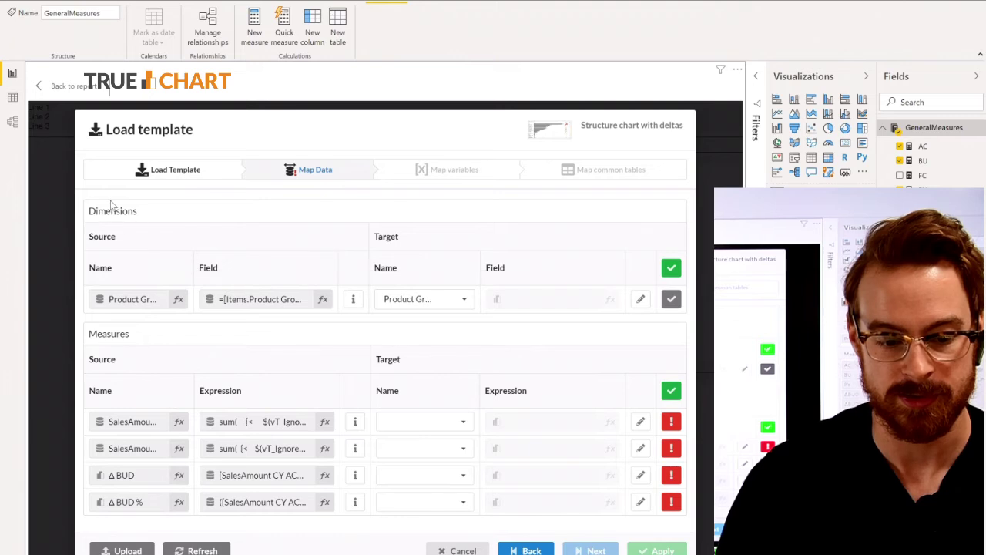
Step: Map the template's dimension to Product Group and its two sales amount measures to AC and BU
left_click(460, 303)
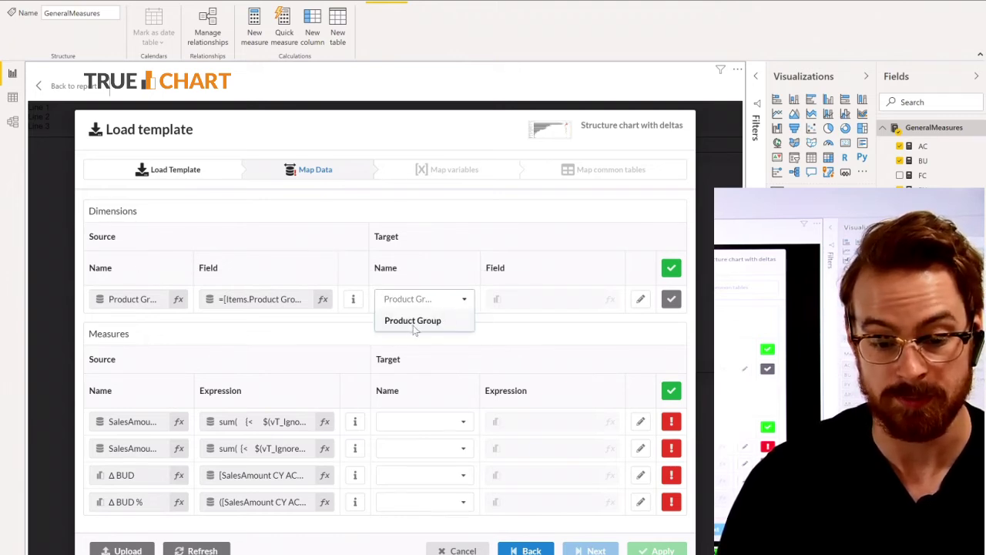
left_click(413, 322)
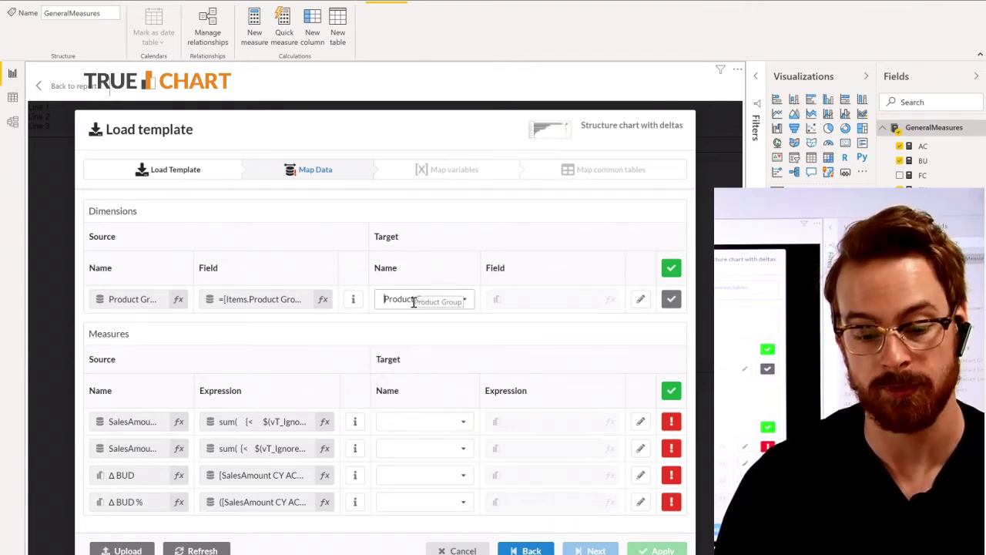
left_click(447, 421)
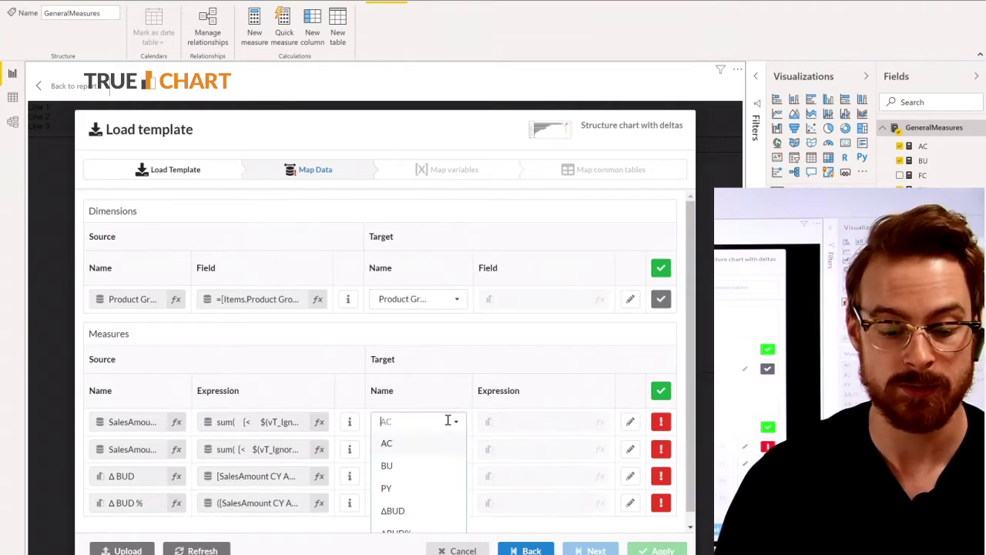
left_click(419, 443)
left_click(453, 454)
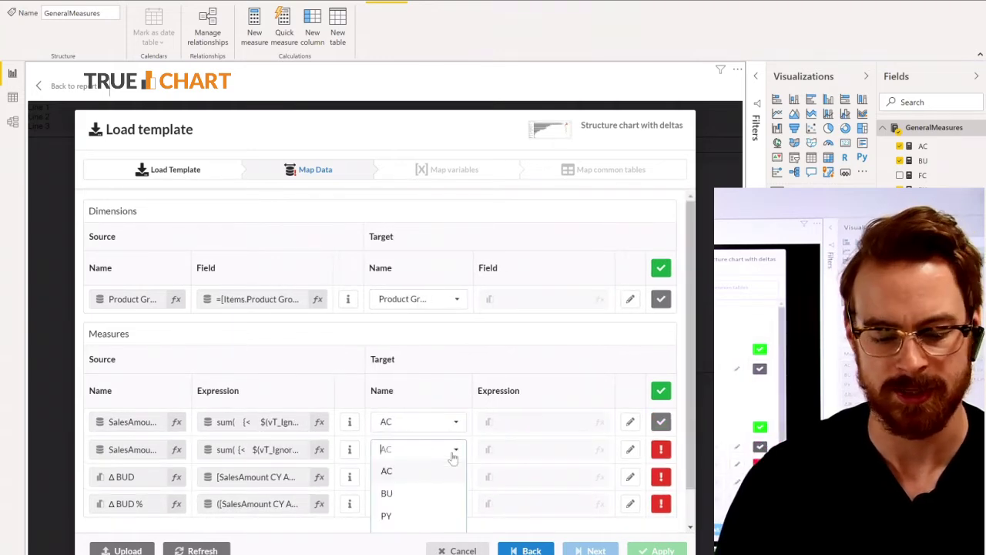
left_click(422, 493)
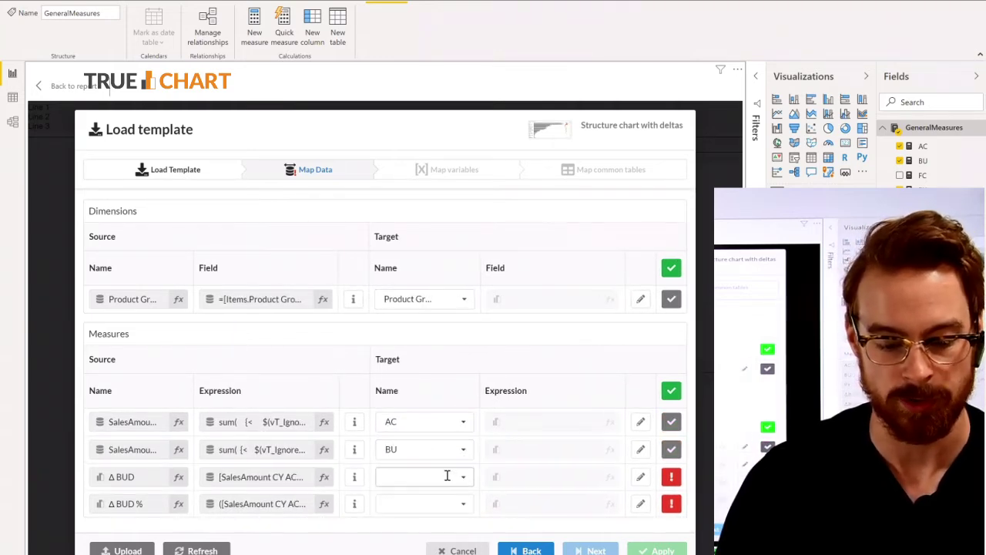
Step: Map the template's Δ BUD and Δ BUD % measures to ΔBUD and ΔBUD%, and apply the template
left_click(447, 475)
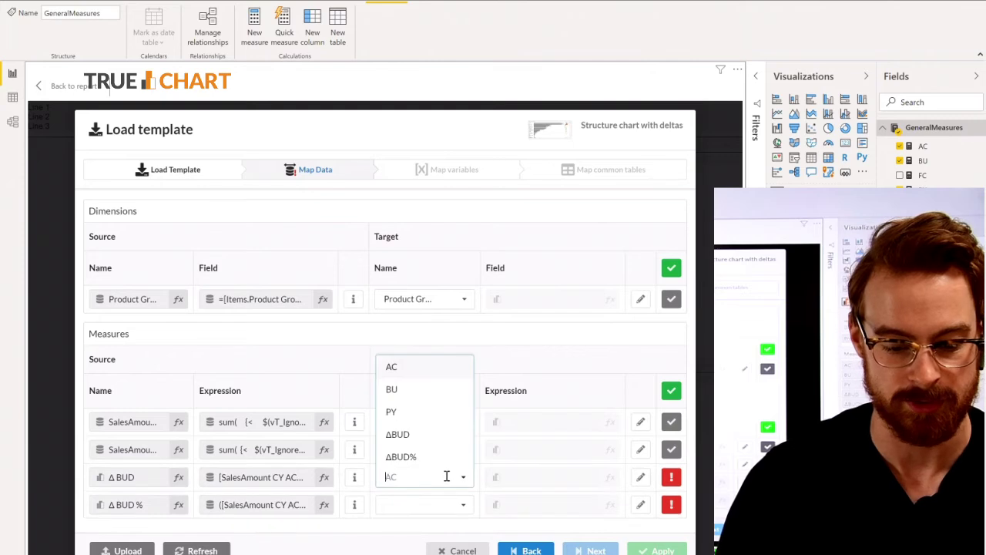
left_click(415, 438)
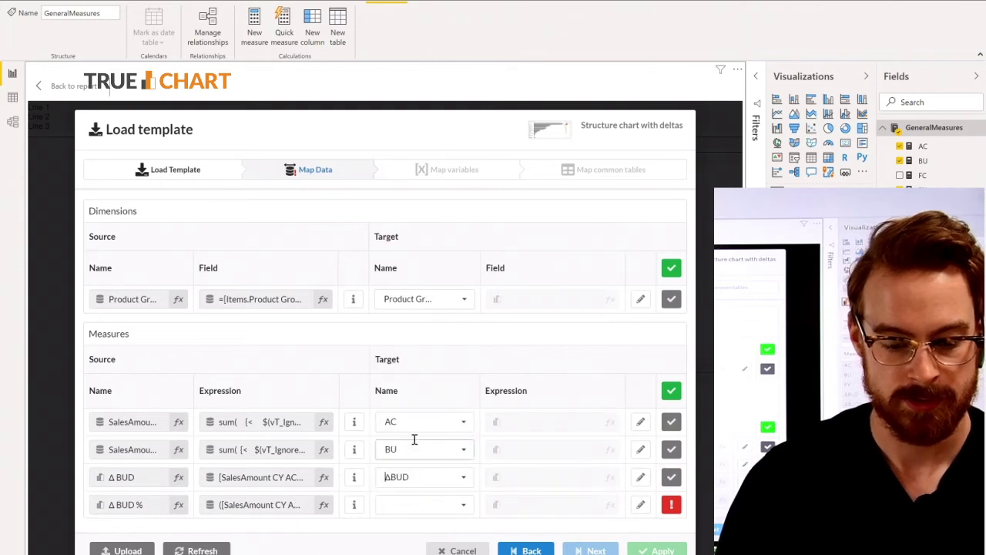
left_click(440, 509)
left_click(428, 486)
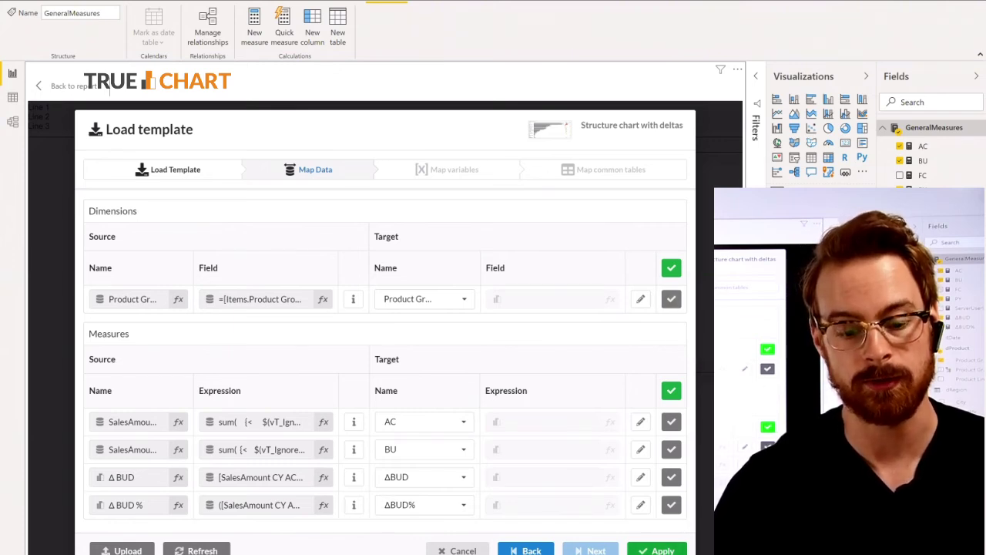
left_click(661, 549)
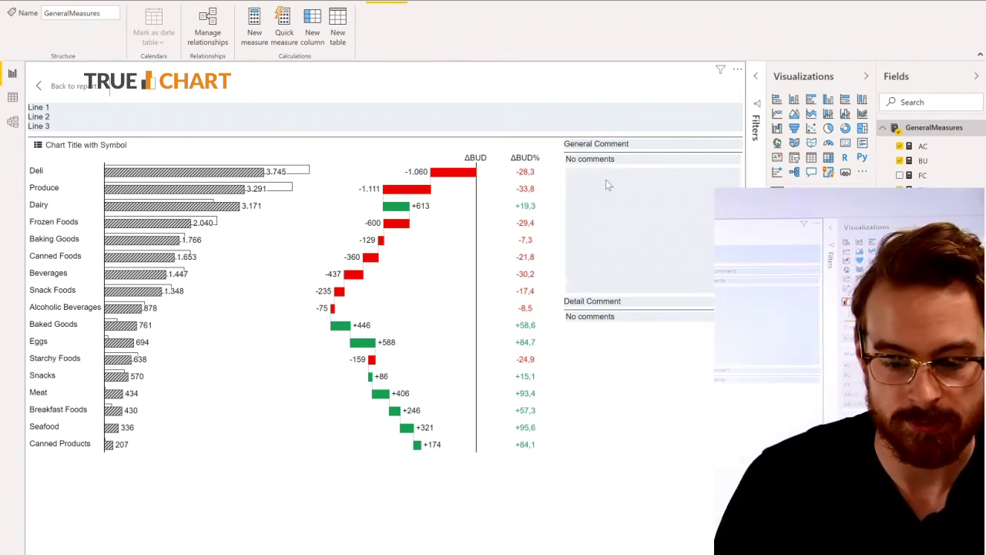
Step: Enter "why is deli performing so bad?" as the heading of the General Comment and save it
left_click(615, 159)
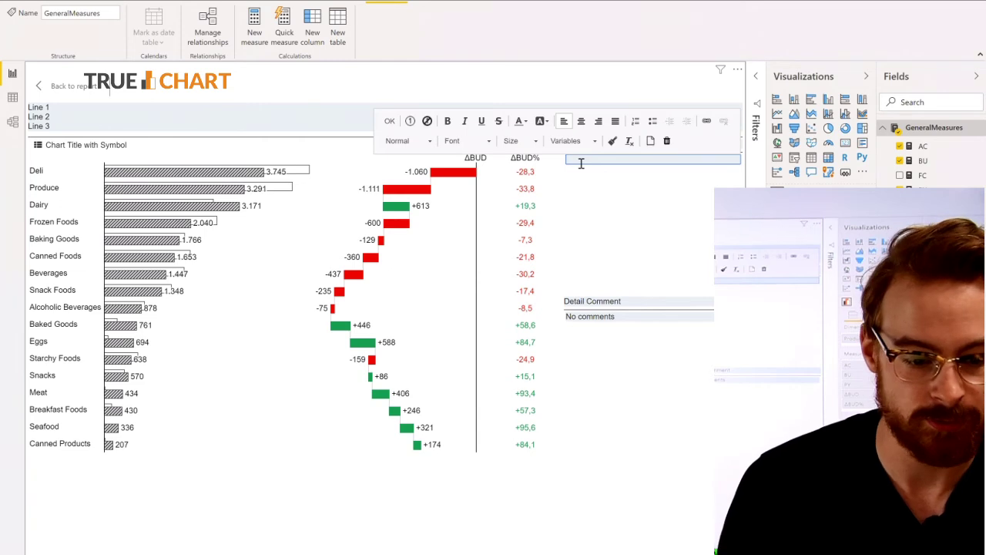
type("why is deliy")
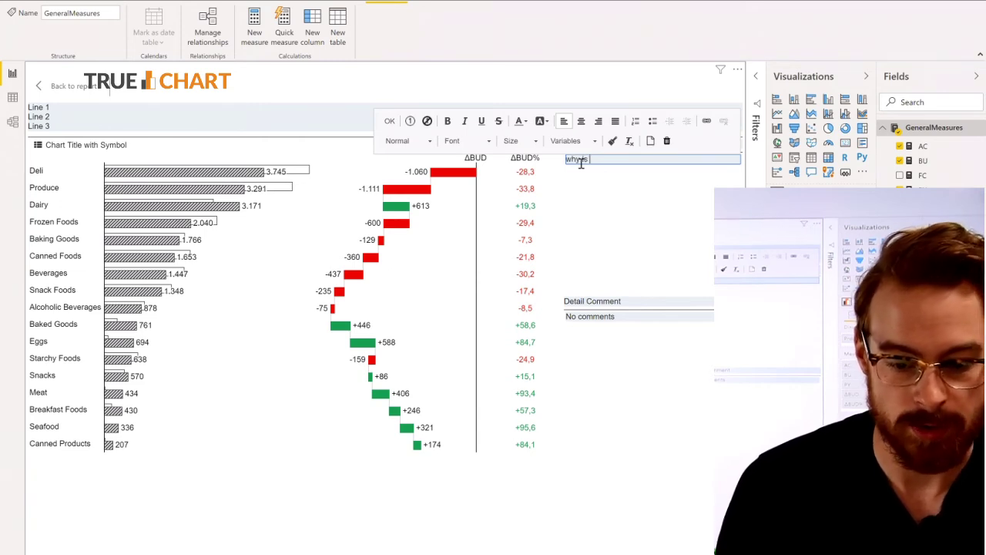
key("BackSpace")
type("perform")
key("BackSpace")
key("BackSpace")
key("BackSpace")
key("BackSpace")
key("BackSpace")
key("BackSpace")
type("erforming so bad")
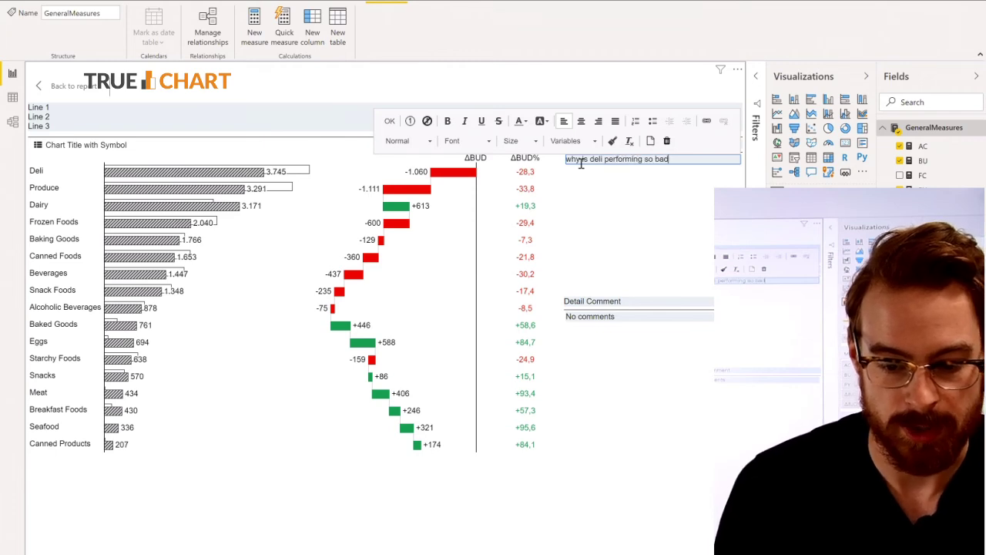
type("?")
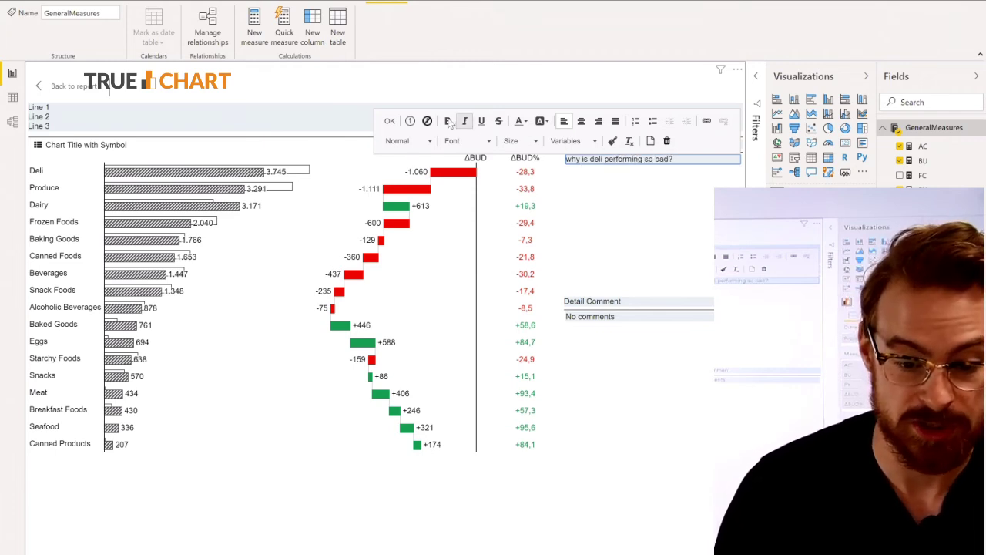
left_click(390, 121)
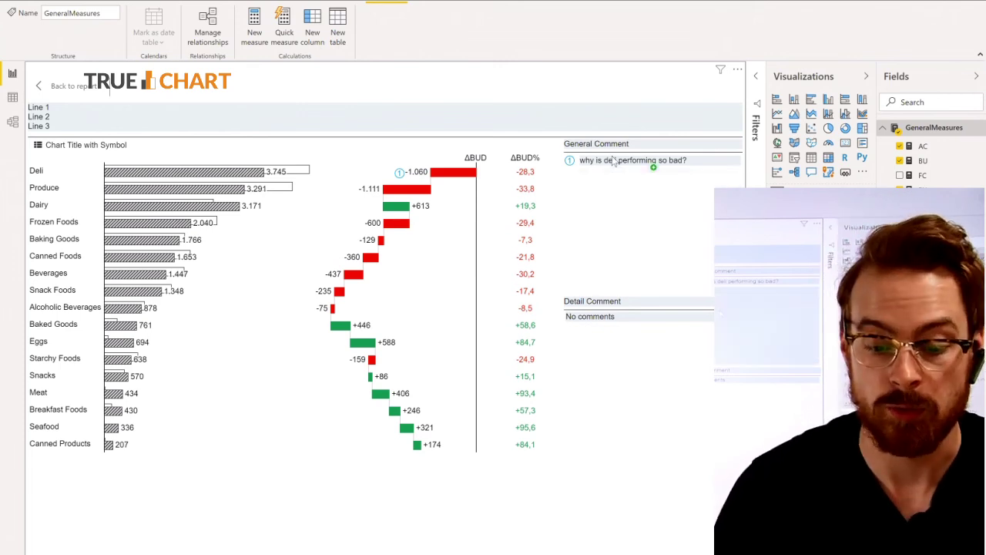
Step: Add the text "performance is not good - why?" below the existing heading in the General Comment and save it
left_click(621, 196)
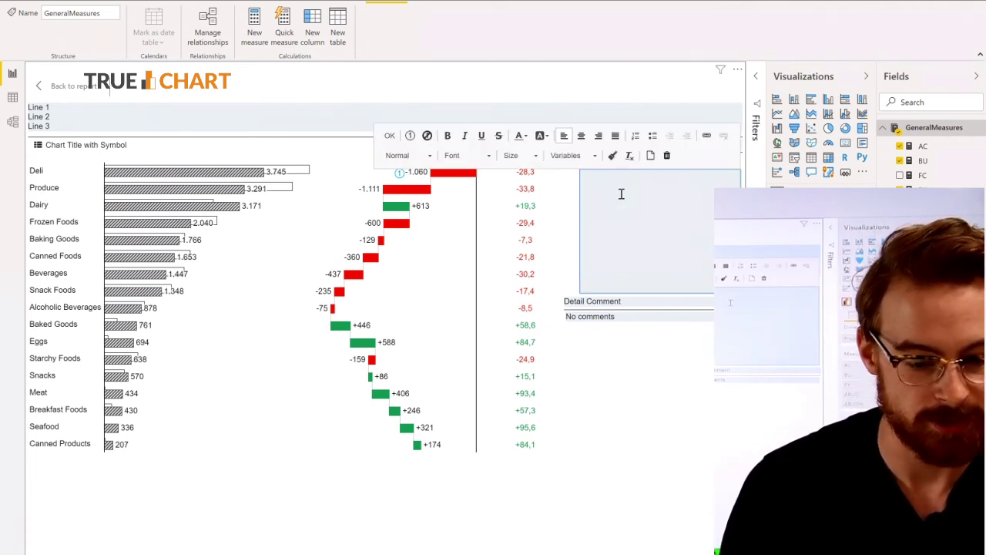
type("perfroman")
key("BackSpace")
key("BackSpace")
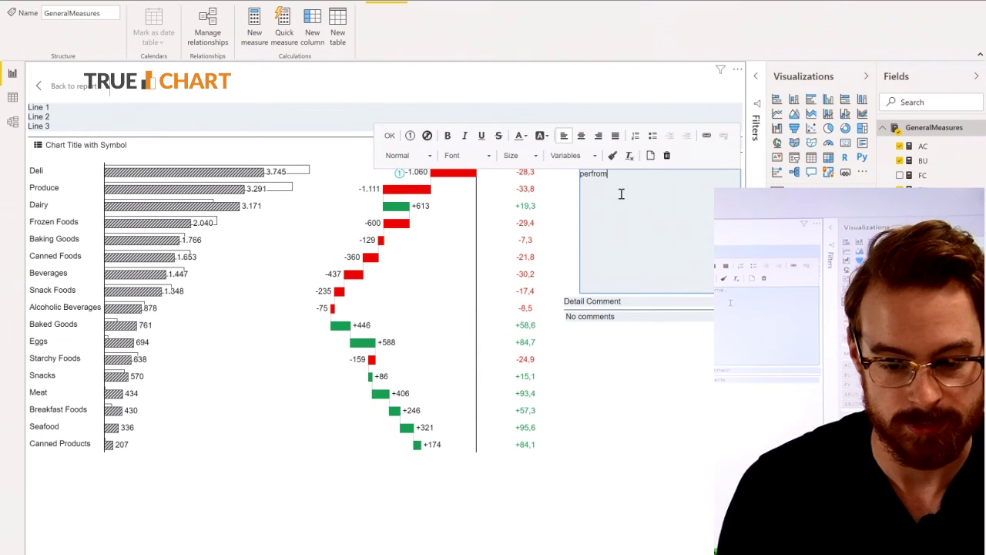
key("BackSpace")
key("BackSpace")
key("BackSpace")
key("BackSpace")
type("formance is not good - why?")
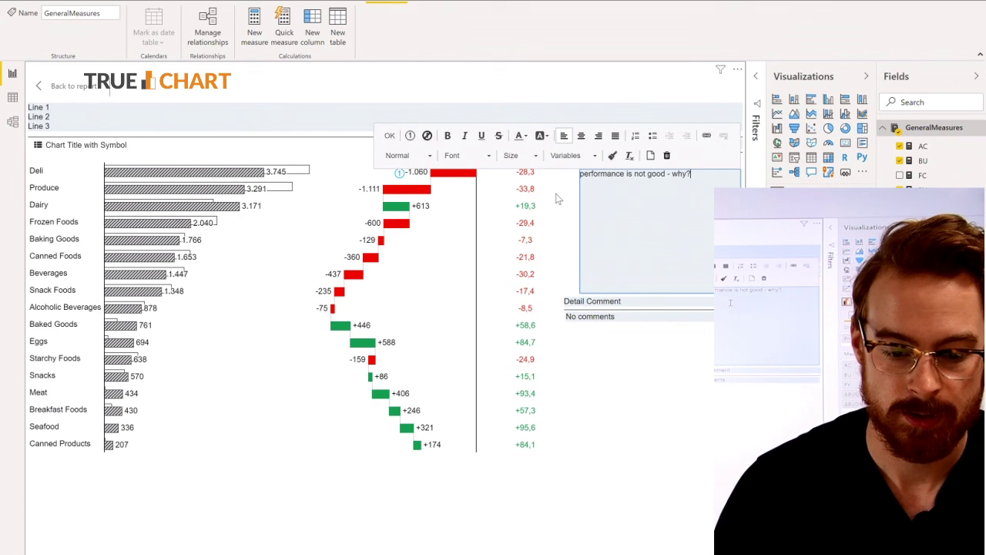
left_click(390, 135)
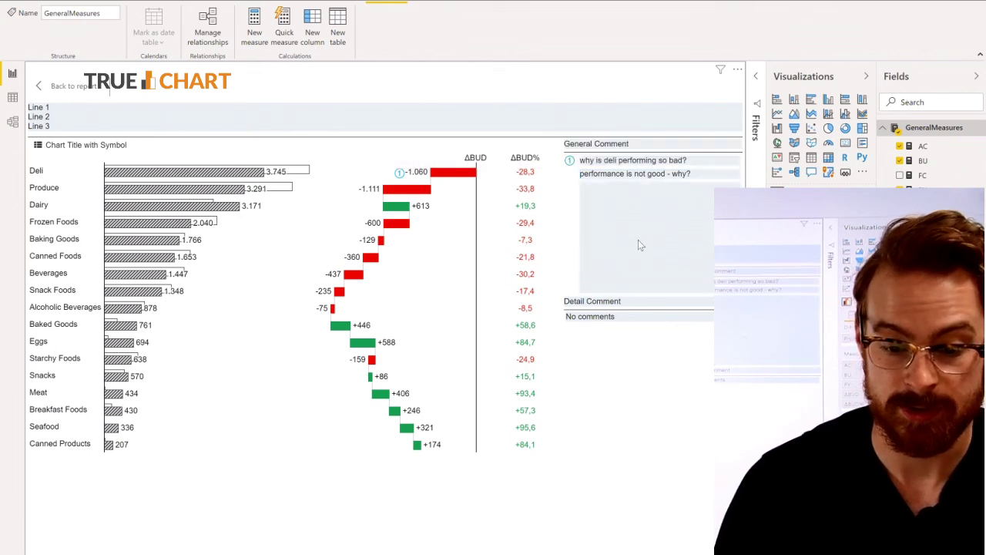
Step: Number the "performance is not good - why?" comment and attach its marker to the Alcoholic Beverages ΔBUD bar
left_click(674, 175)
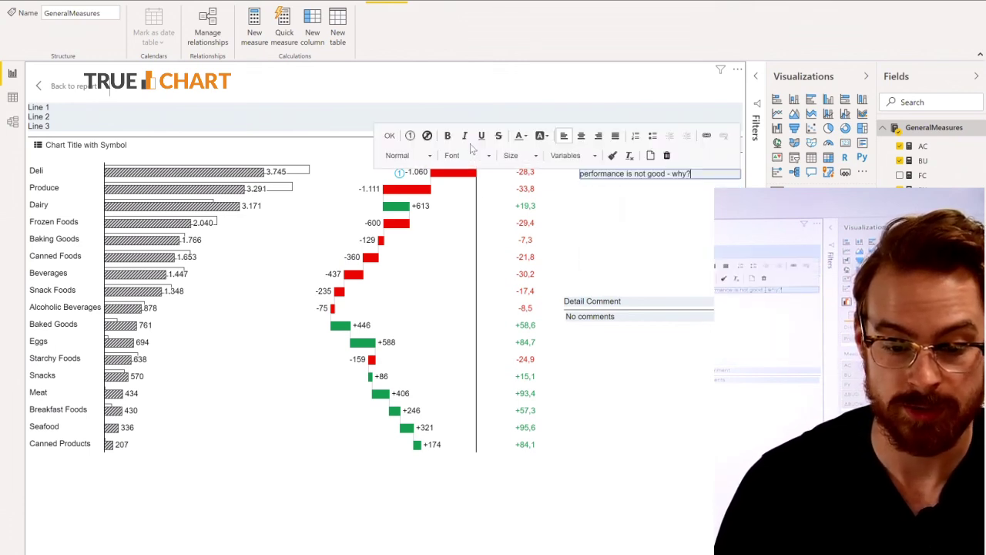
left_click(408, 137)
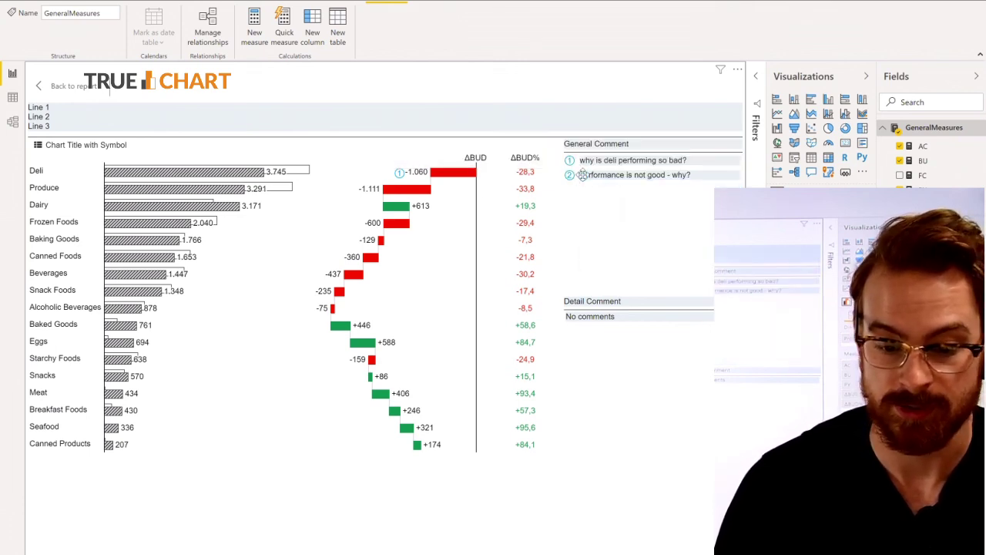
left_click_drag(583, 175, 316, 311)
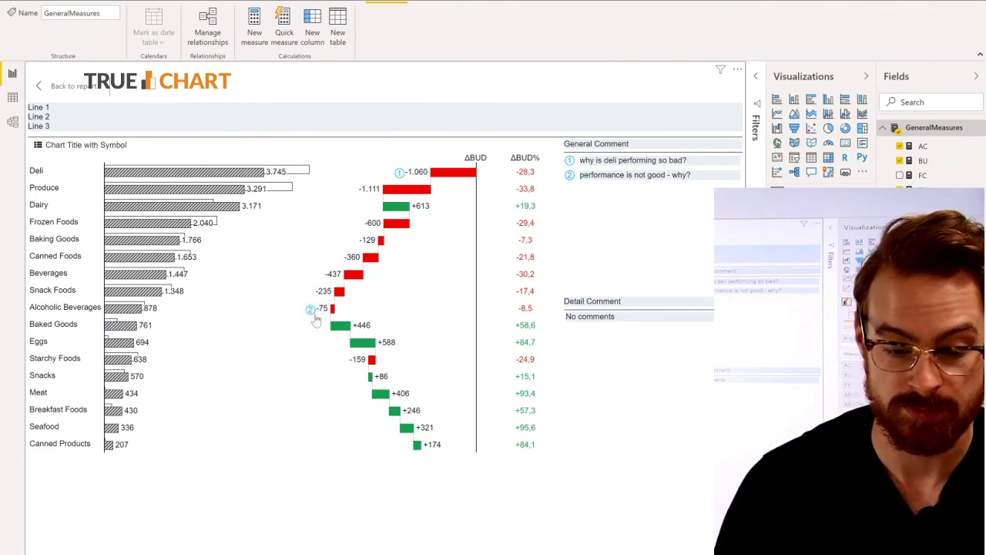
Step: Leave the chart's edit mode for the report page and move the visual up, aligning its lower edge with the country charts
right_click(433, 234)
left_click(488, 350)
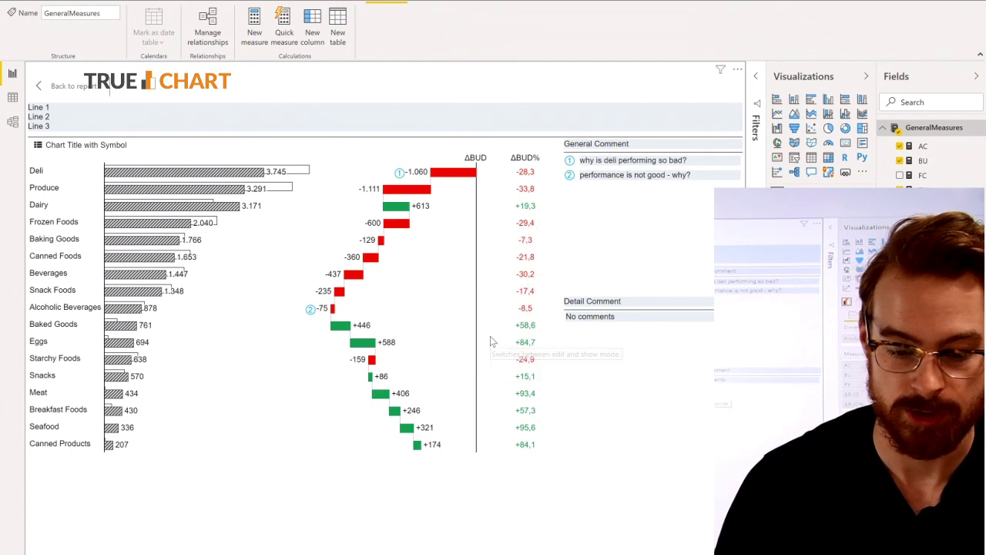
left_click(51, 89)
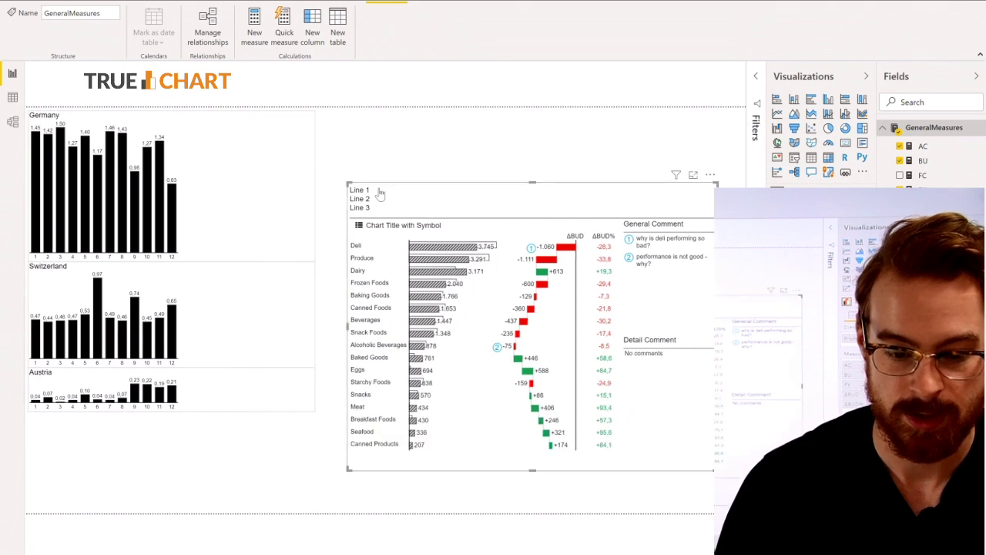
left_click_drag(383, 188, 382, 126)
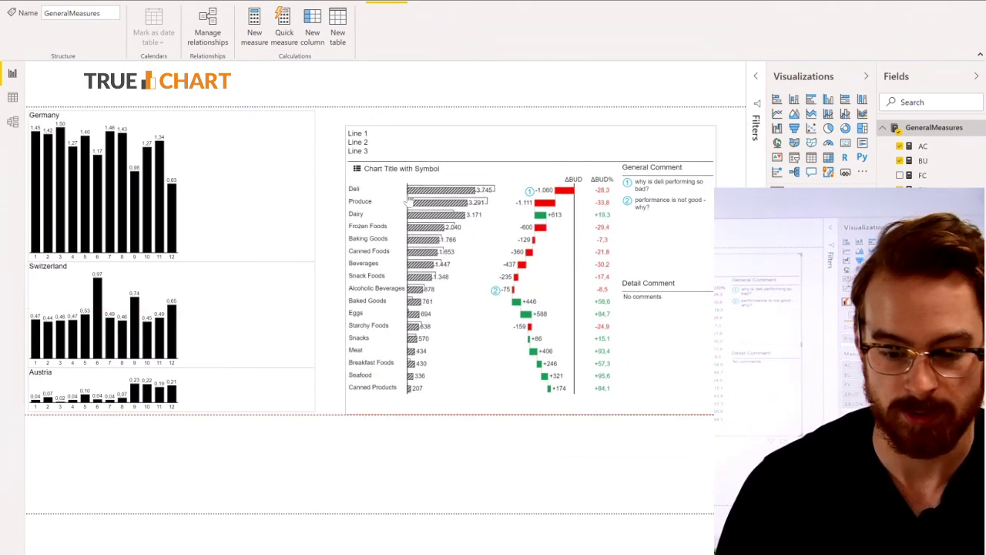